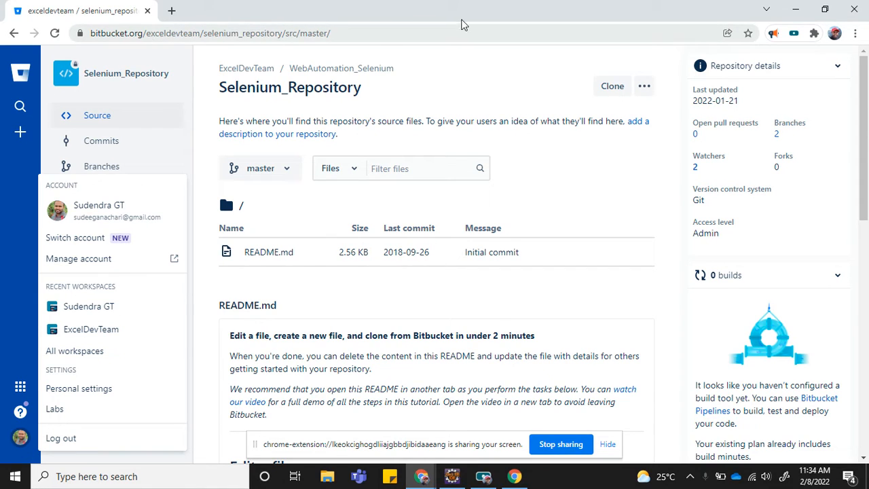
# Switch to the ExcelDevTeam workspace and open selenium_repository from its repository list.
pyautogui.click(92, 309)
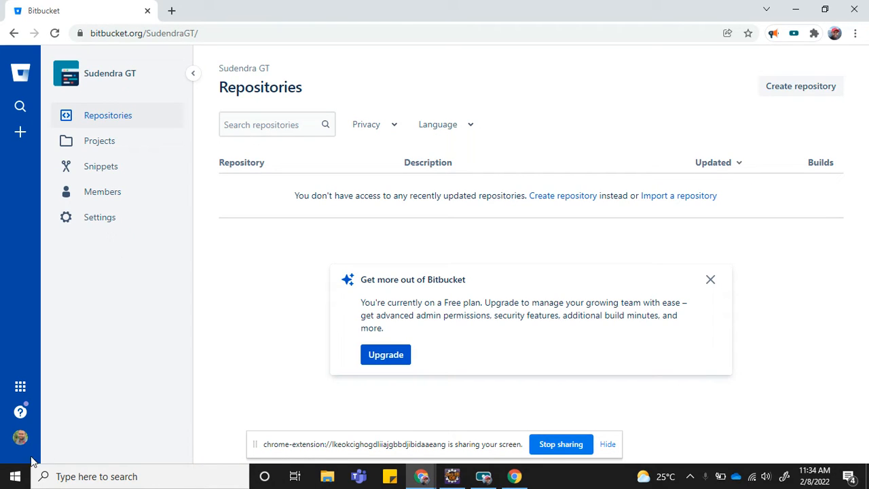
pyautogui.click(20, 438)
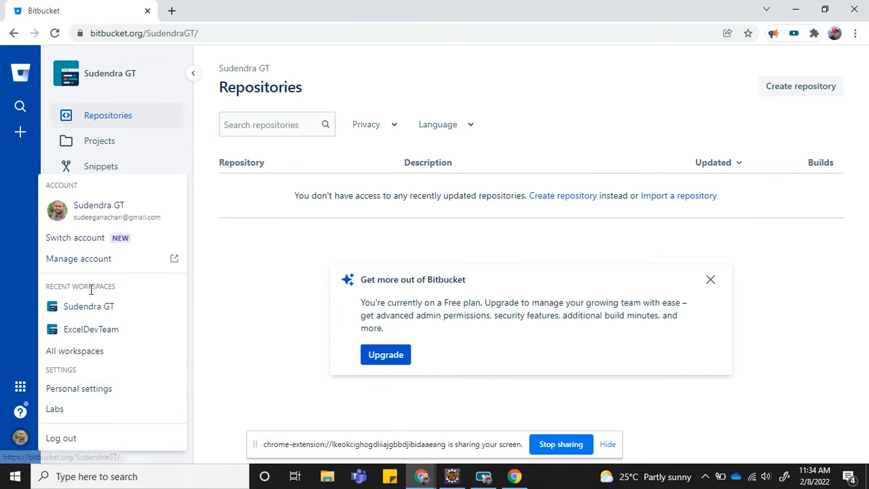
pyautogui.click(86, 330)
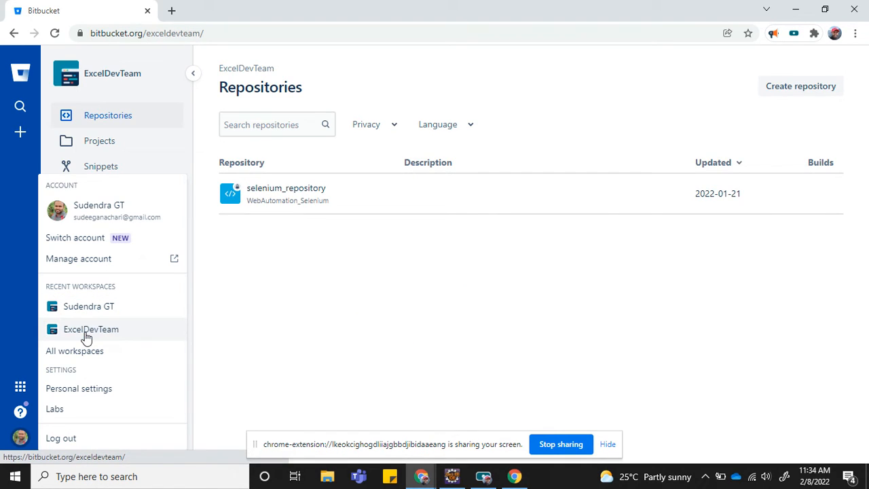
pyautogui.click(320, 281)
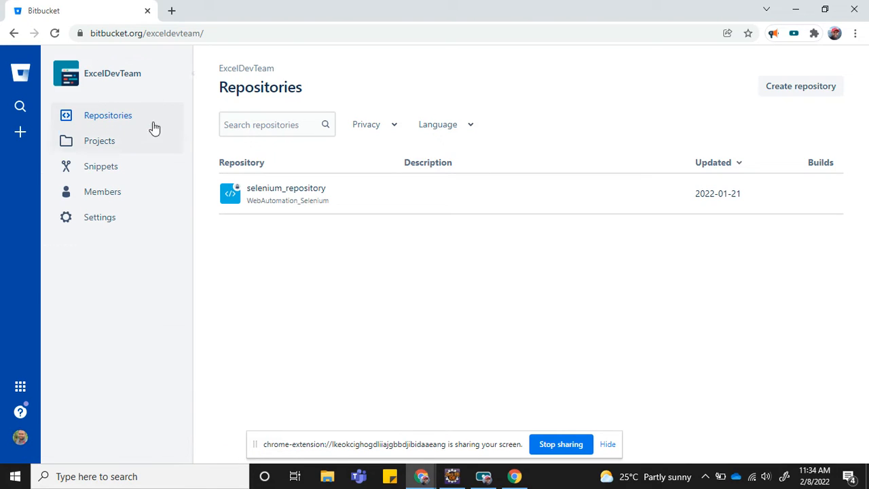
pyautogui.click(116, 119)
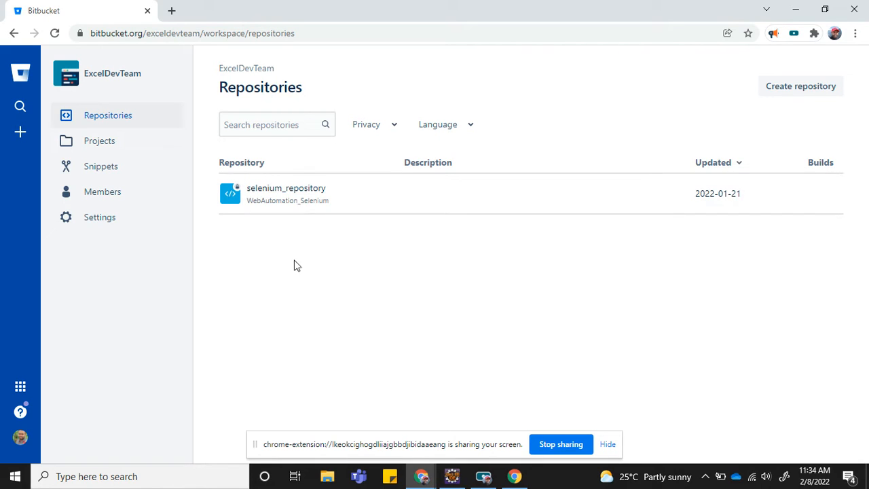
pyautogui.click(298, 193)
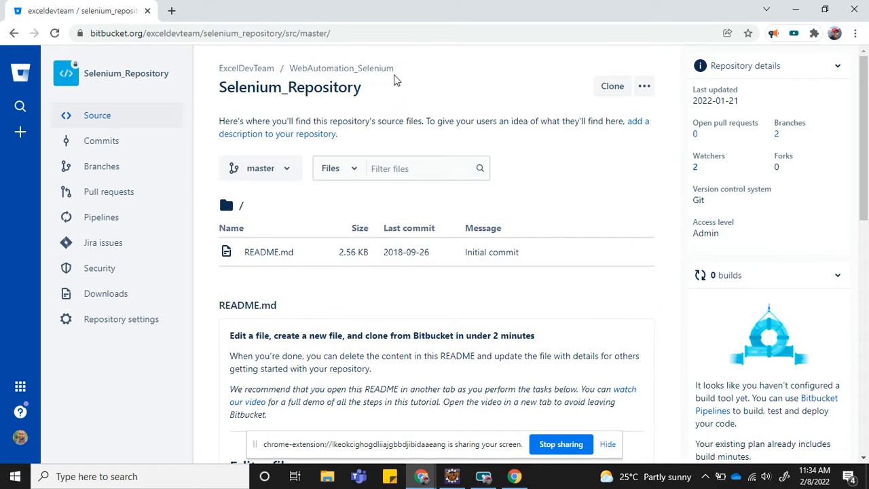
# Copy the HTTPS clone command of Selenium_Repository.
pyautogui.click(613, 88)
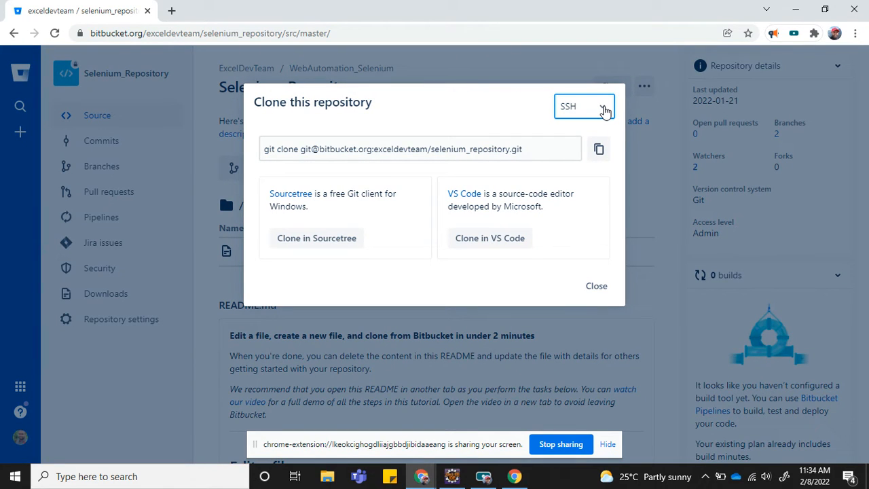
pyautogui.click(605, 110)
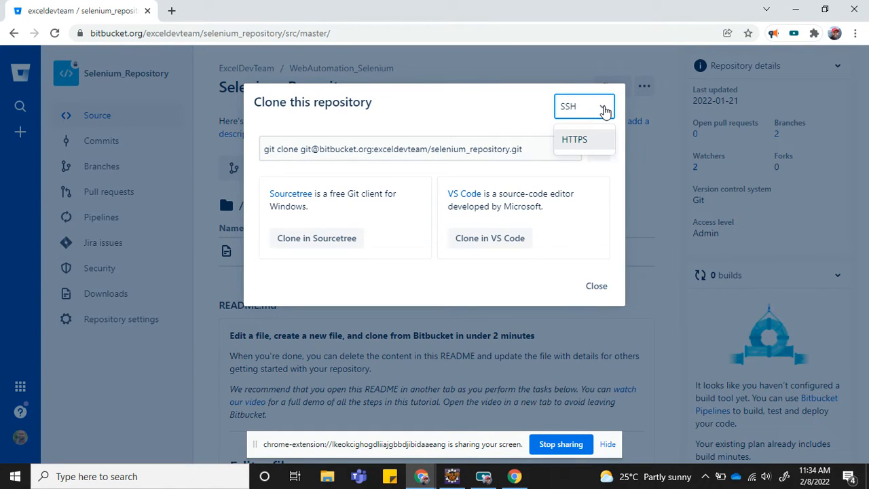
pyautogui.click(582, 140)
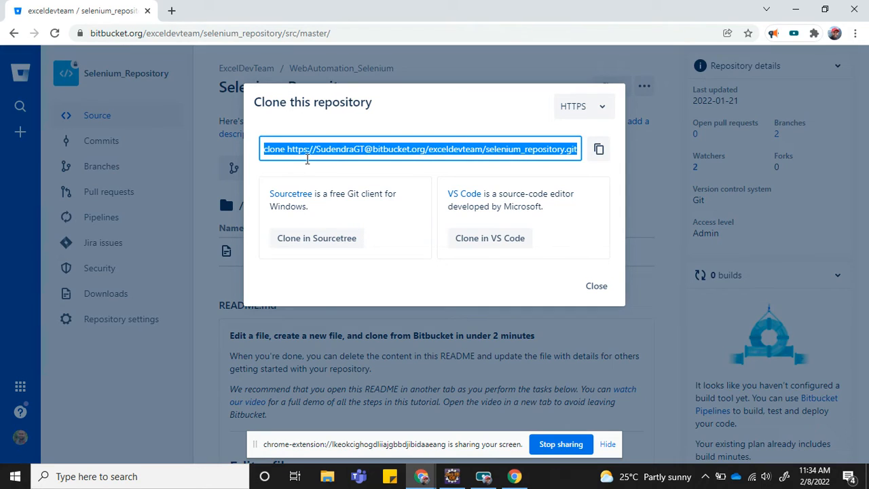
pyautogui.click(598, 150)
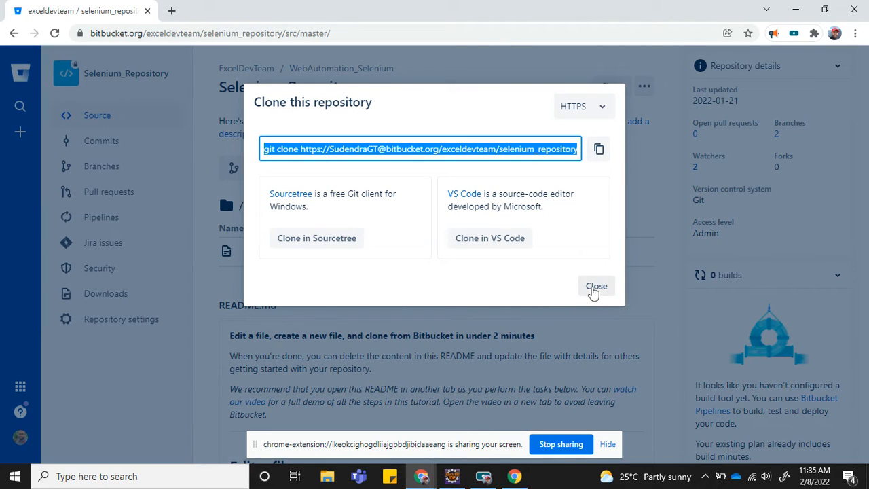
# Switch to Eclipse and open the general import wizard for the workspace.
pyautogui.click(451, 476)
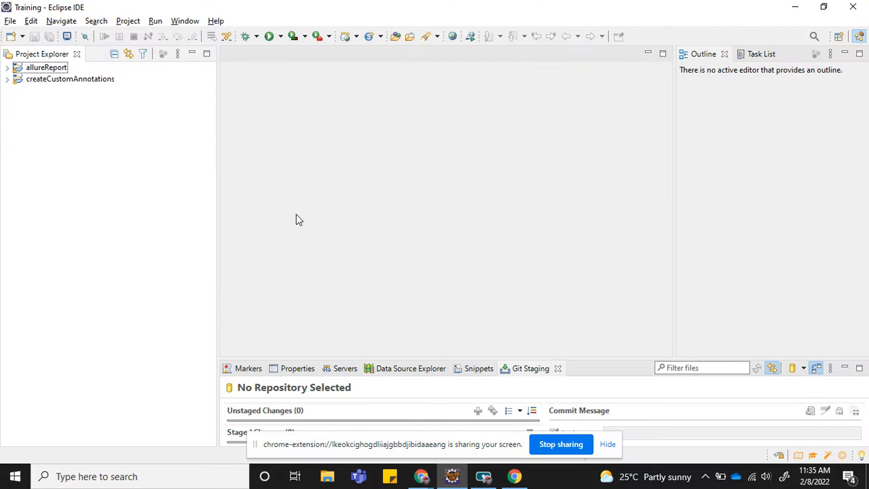
pyautogui.rightClick(56, 145)
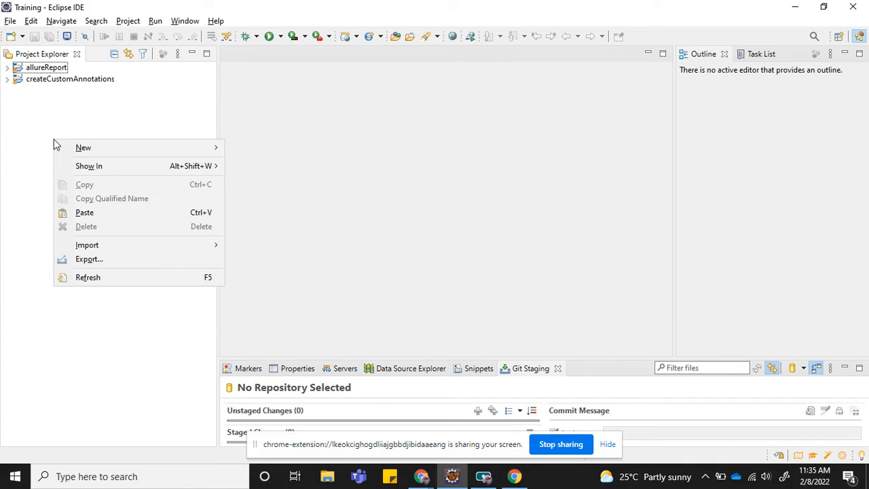
pyautogui.rightClick(30, 132)
pyautogui.rightClick(29, 128)
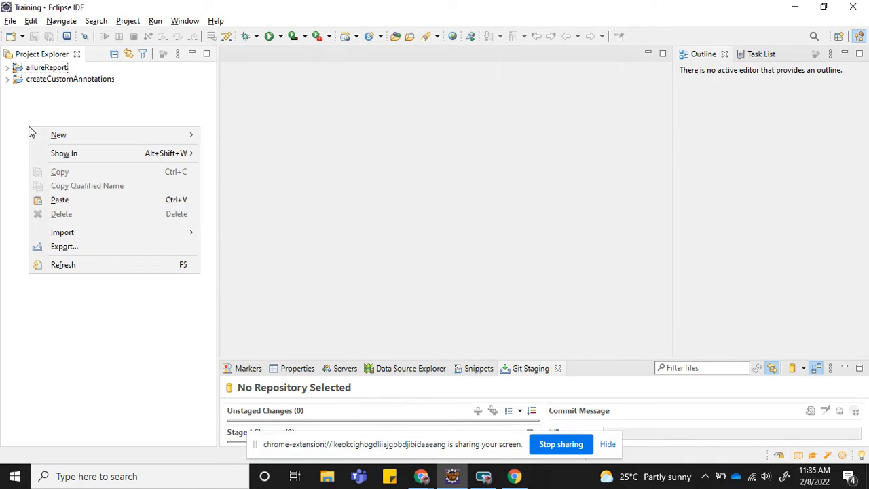
pyautogui.click(9, 23)
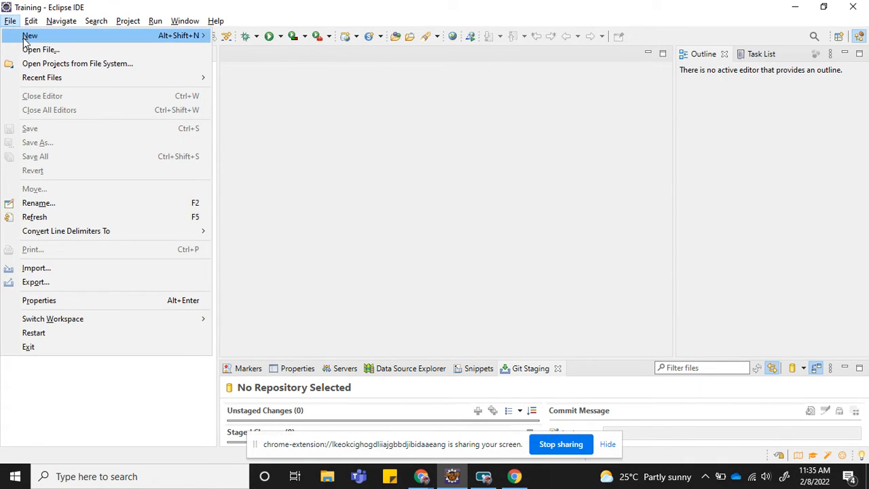
pyautogui.moveTo(27, 42)
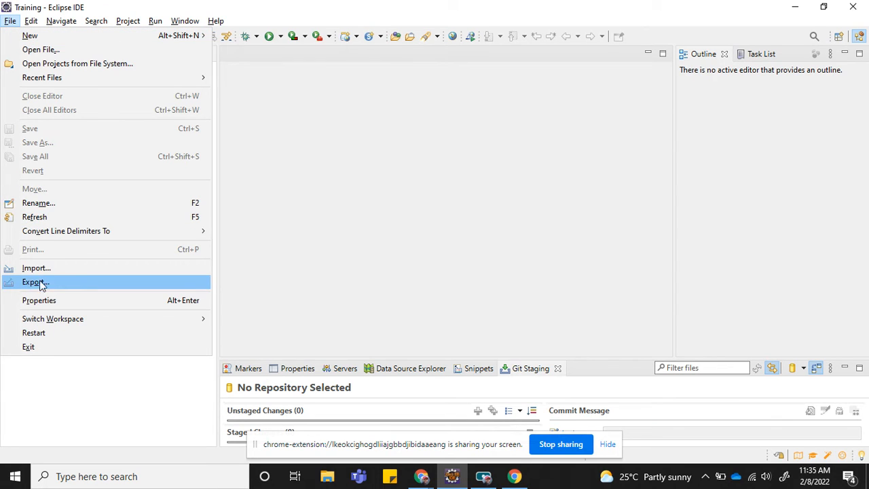
pyautogui.click(60, 384)
pyautogui.rightClick(76, 165)
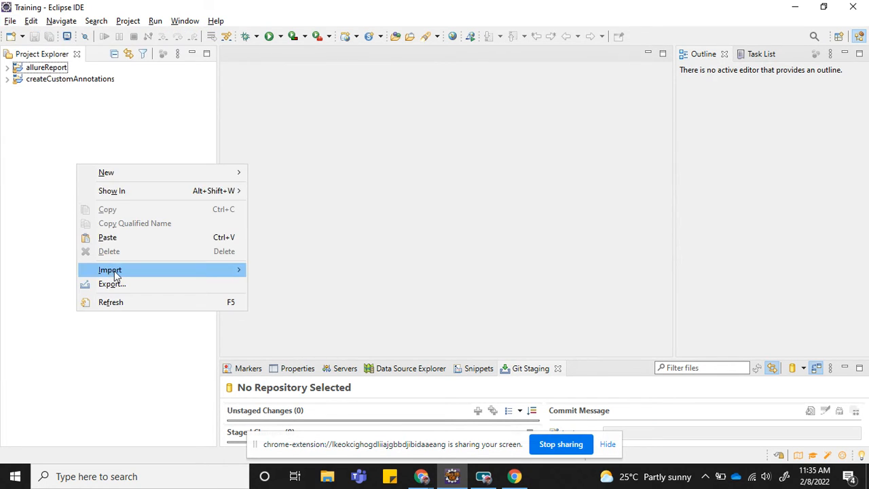
pyautogui.moveTo(116, 277)
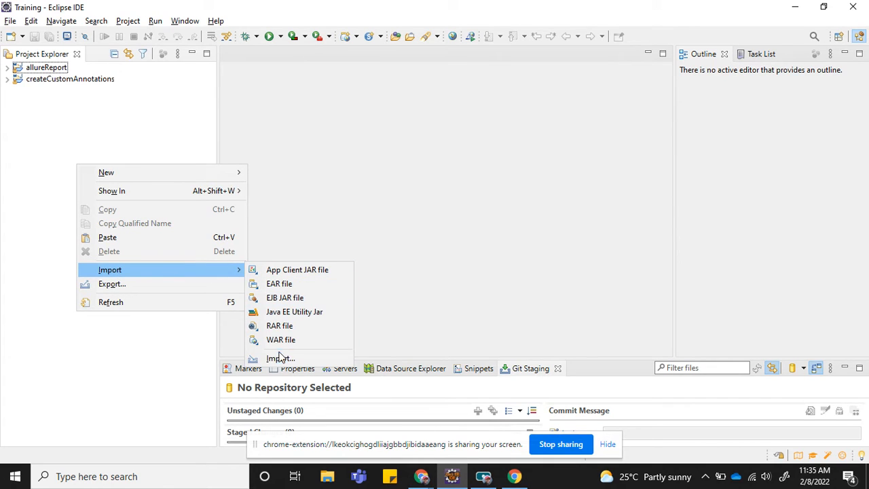
pyautogui.click(280, 360)
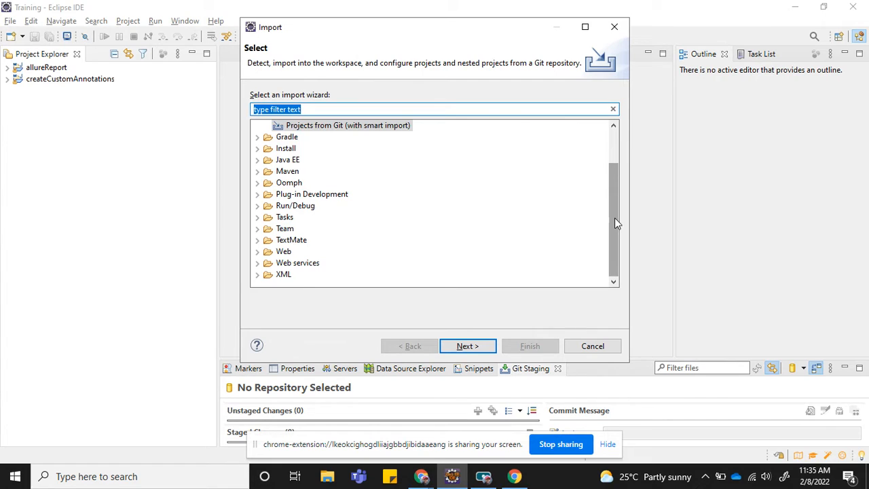
# Choose the Projects from Git (with smart import) wizard with Clone URI as the repository source.
pyautogui.moveTo(615, 223); pyautogui.dragTo(620, 155)
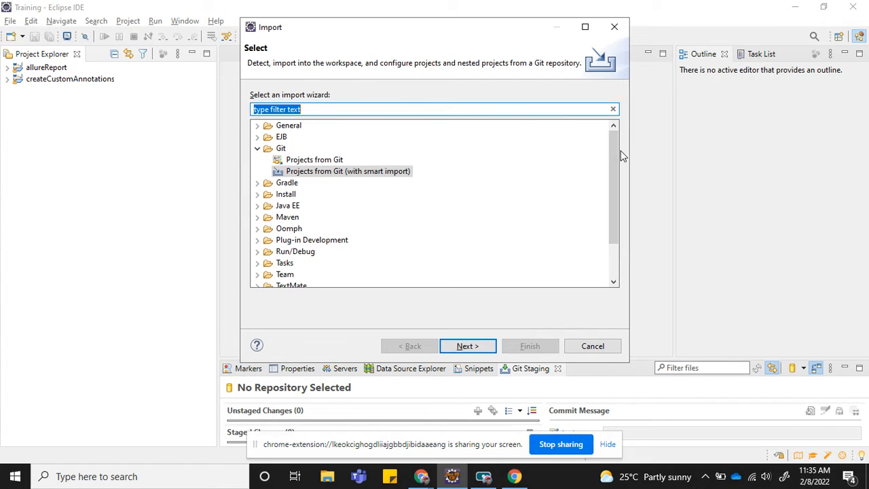
pyautogui.click(281, 150)
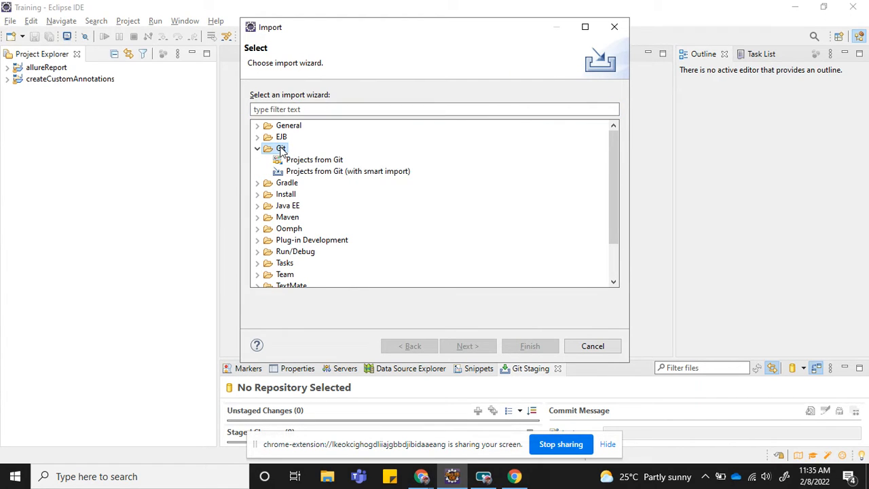
pyautogui.click(321, 174)
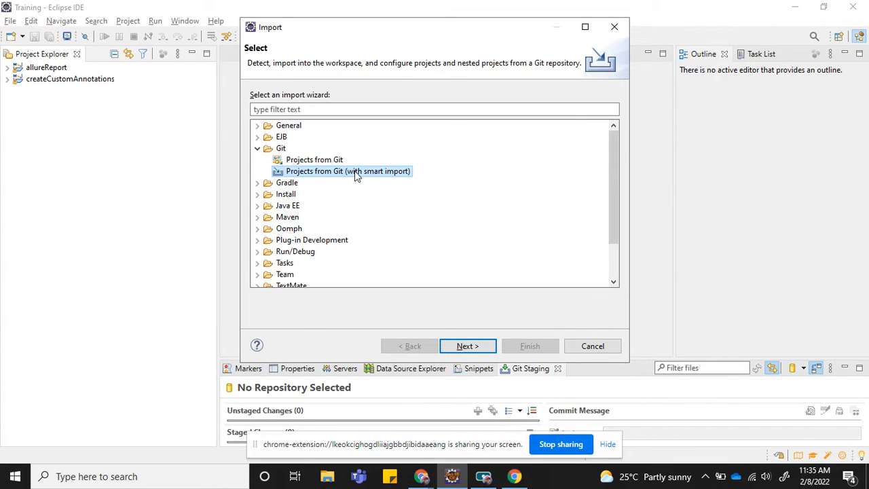
pyautogui.click(470, 347)
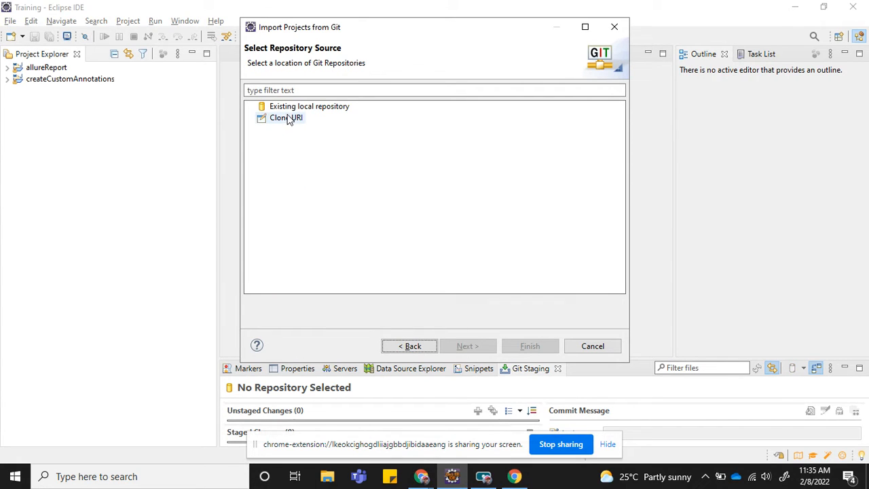
pyautogui.click(284, 120)
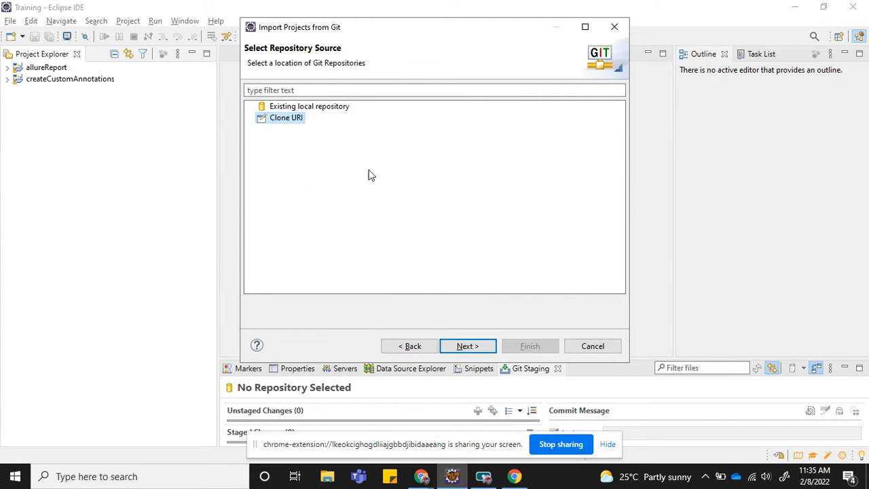
pyautogui.click(469, 346)
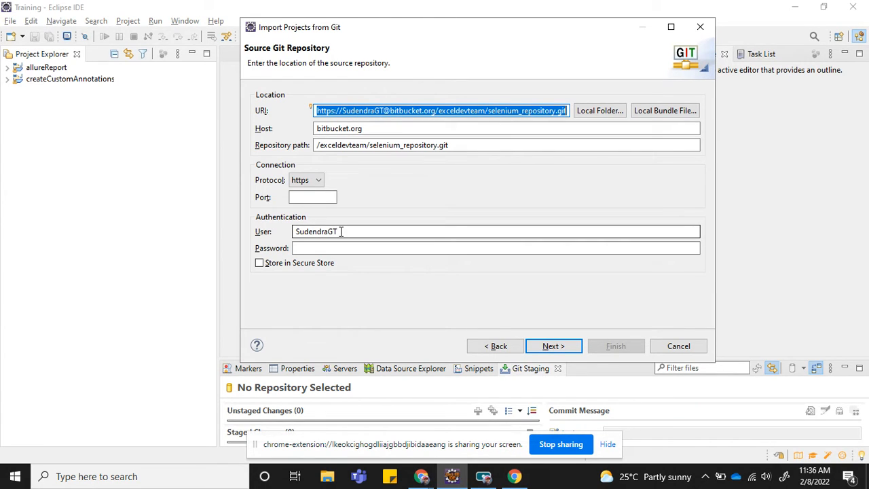
# Enter the account password for the source Git repository and continue to the branch selection.
pyautogui.click(326, 252)
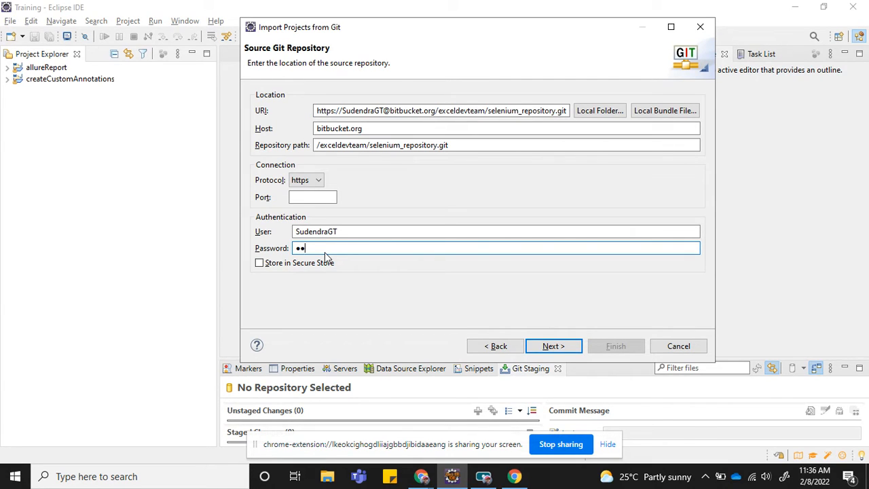
pyautogui.write('•••••••••••')
pyautogui.click(555, 346)
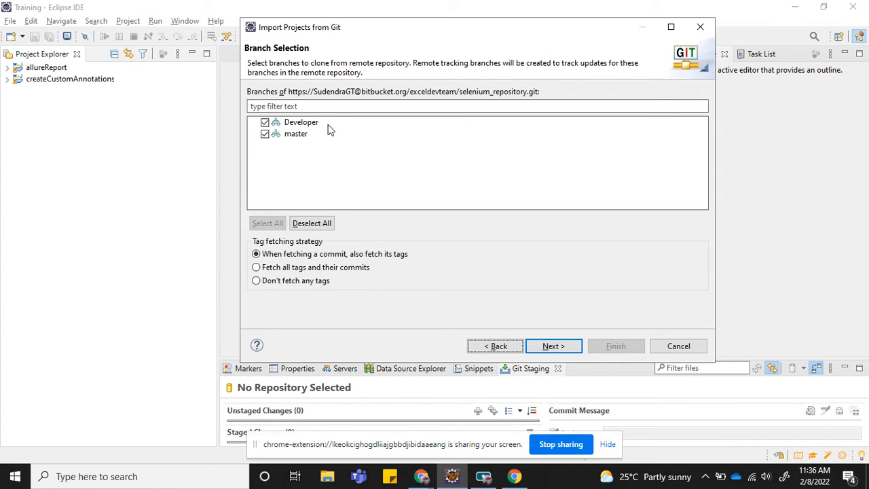
# Clone the Developer and master branches into the suggested directory with master as initial branch, and finish importing selenium_repository.
pyautogui.click(552, 346)
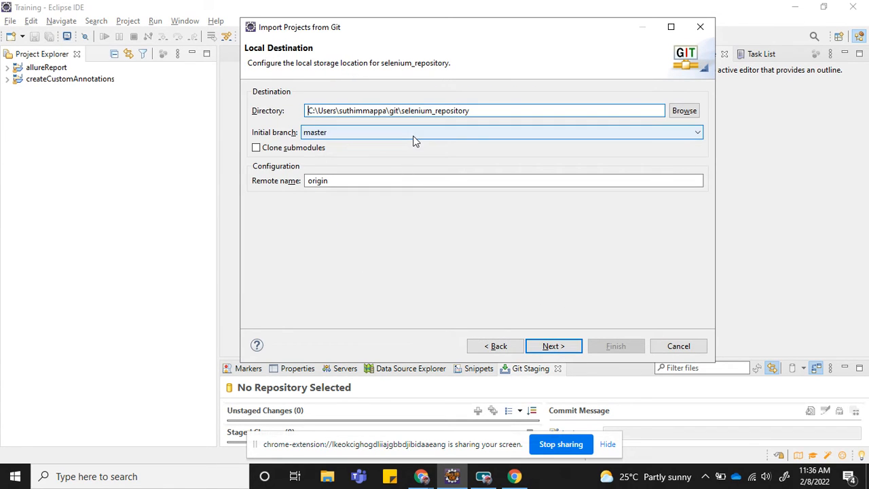
pyautogui.click(362, 136)
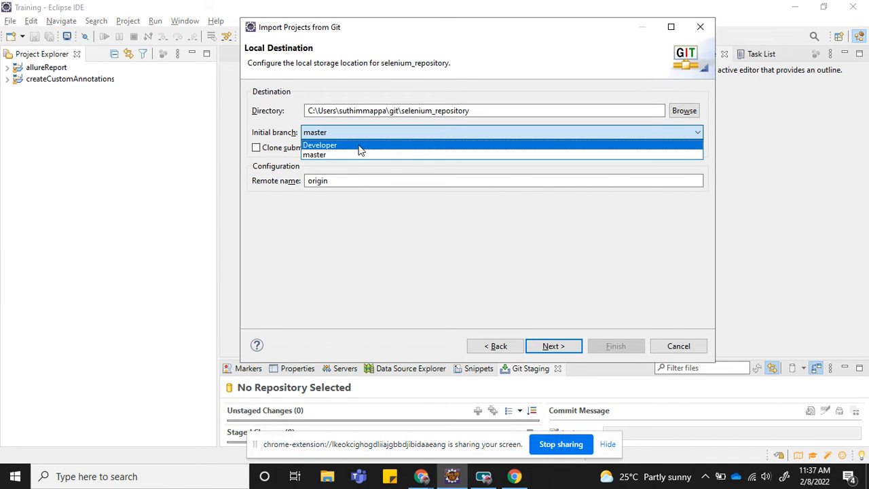
pyautogui.click(557, 347)
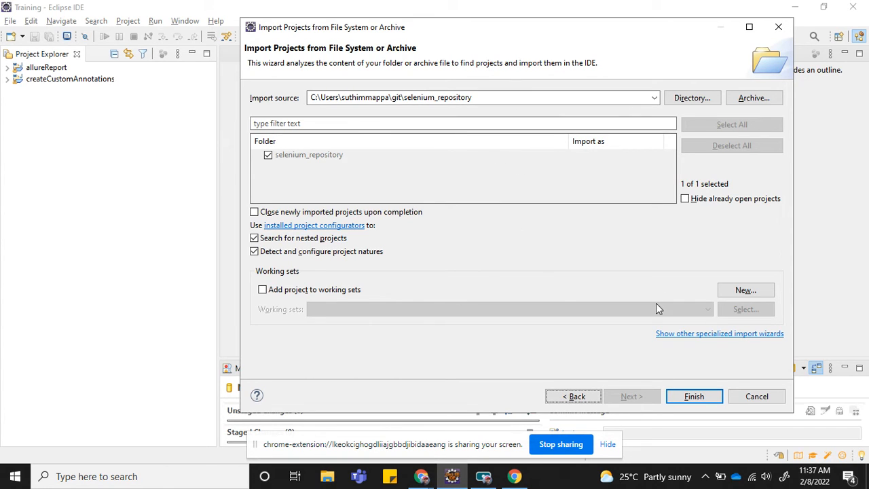
pyautogui.click(693, 396)
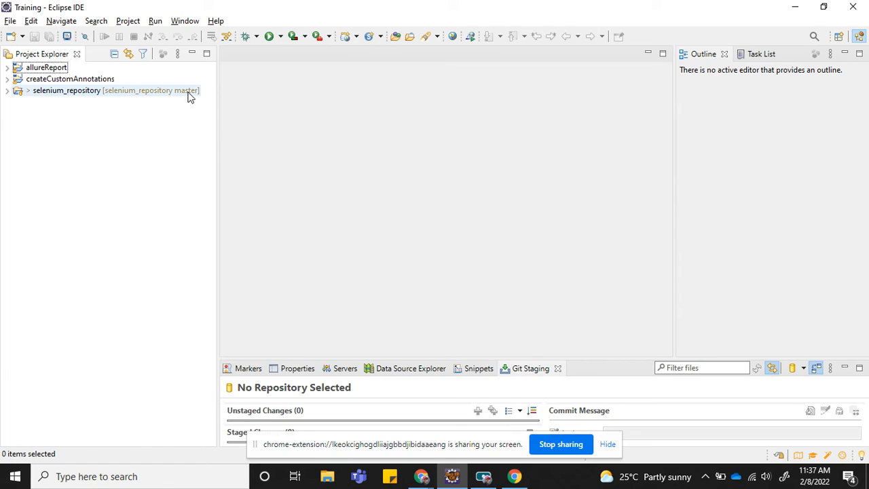
# Expand the selenium_repository project and open its Branches dialog for switching to another existing branch.
pyautogui.click(7, 93)
pyautogui.click(91, 95)
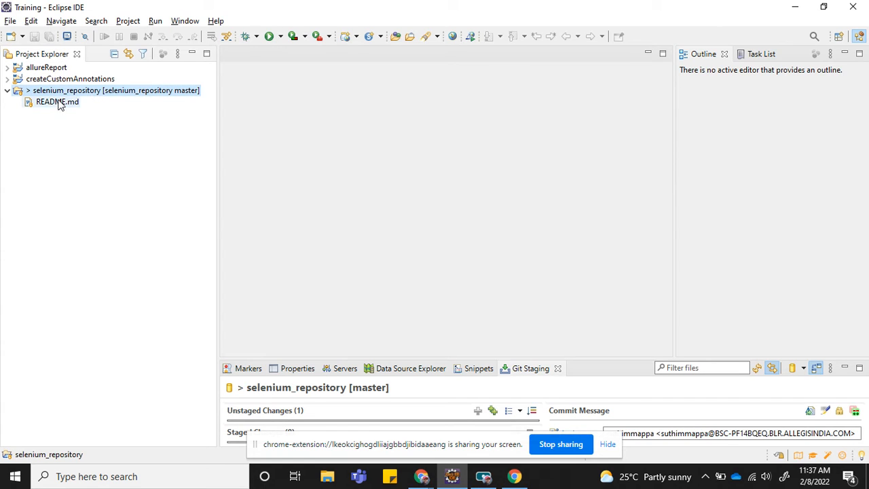
pyautogui.rightClick(103, 92)
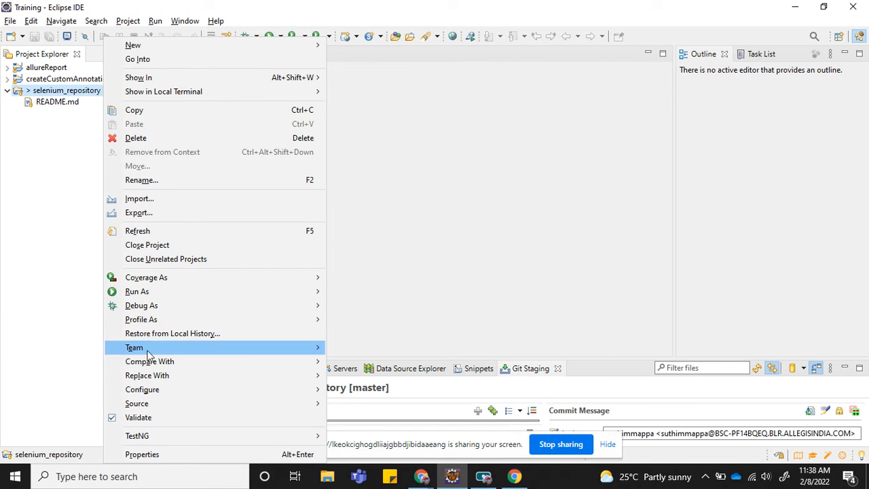
pyautogui.moveTo(150, 351)
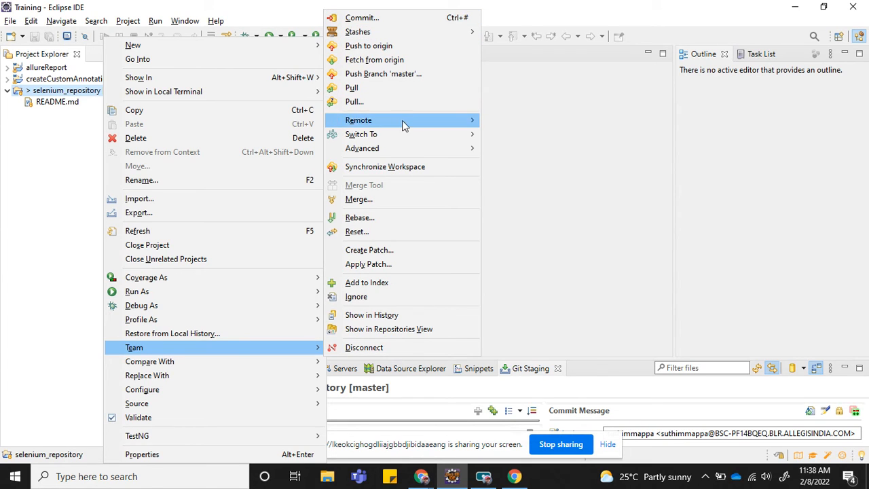
pyautogui.moveTo(404, 137)
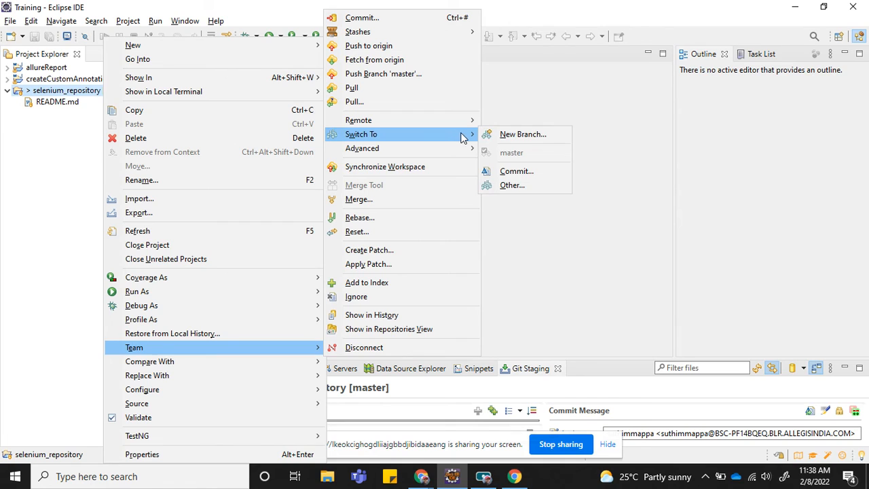
pyautogui.click(510, 185)
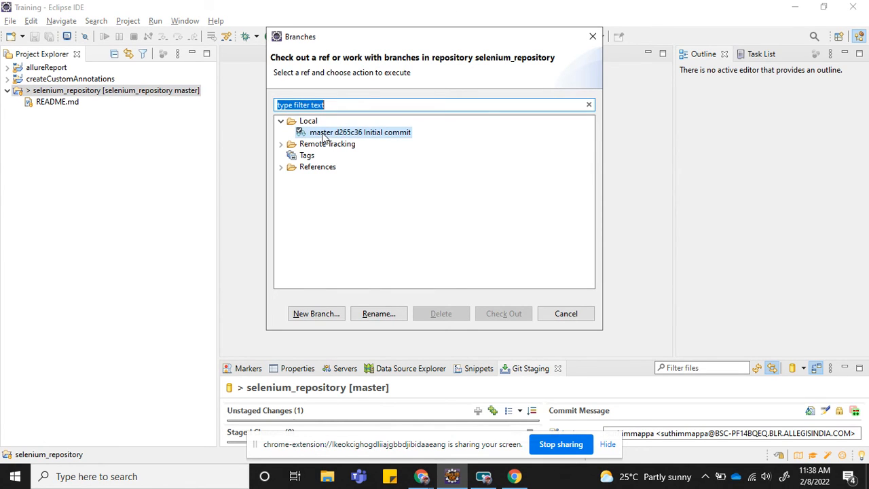
# Check out the remote-tracking branch origin/Developer as a new local branch named Developer, keeping upstream configuration and Merge when pulling.
pyautogui.click(281, 144)
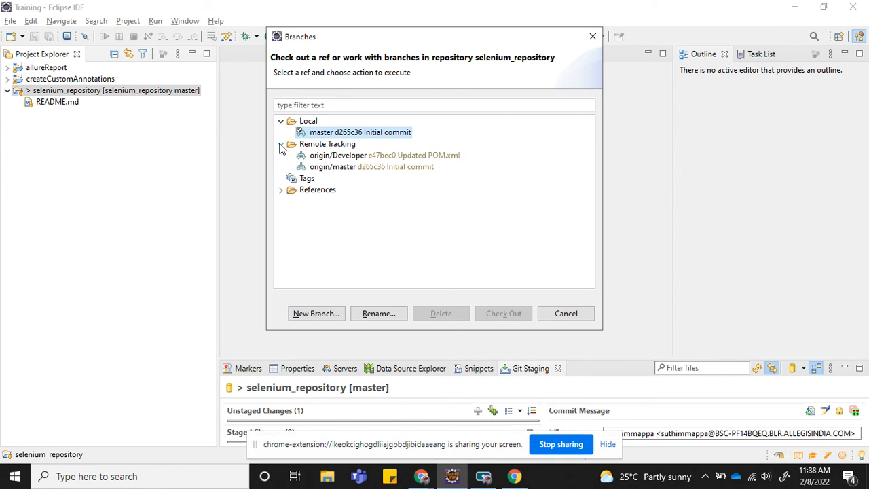
pyautogui.click(352, 157)
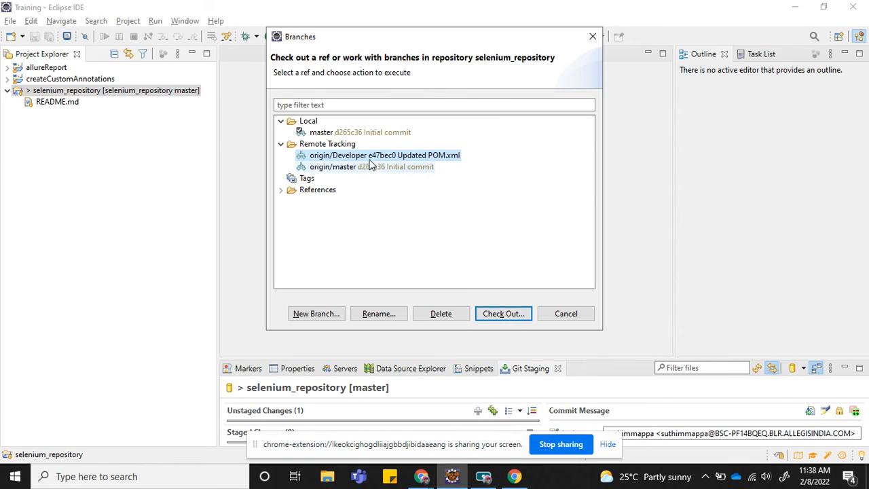
pyautogui.click(504, 314)
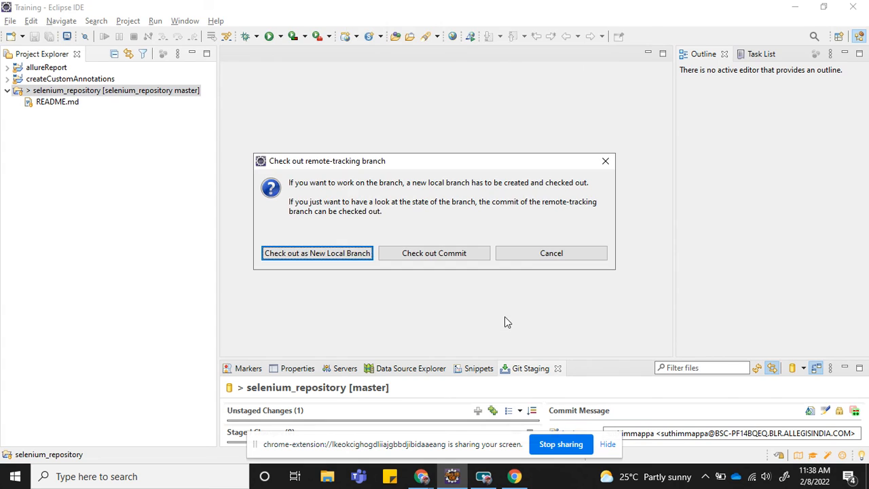
pyautogui.click(352, 263)
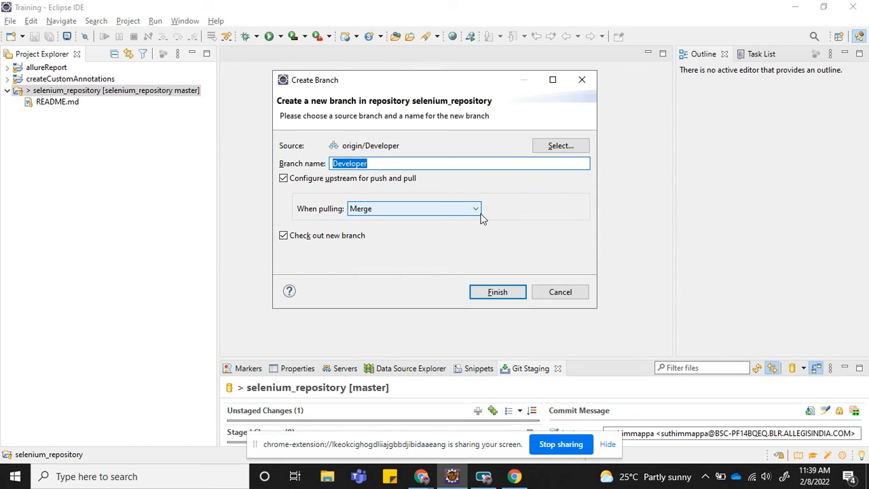
pyautogui.click(497, 292)
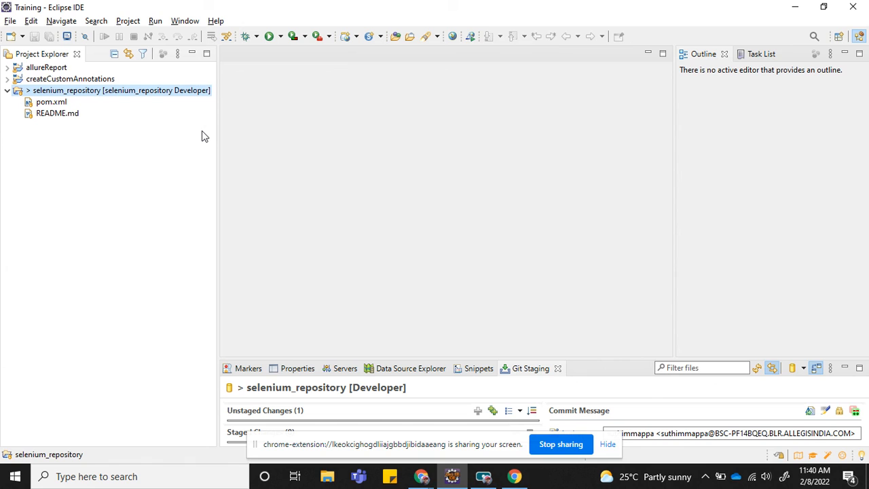
pyautogui.click(483, 475)
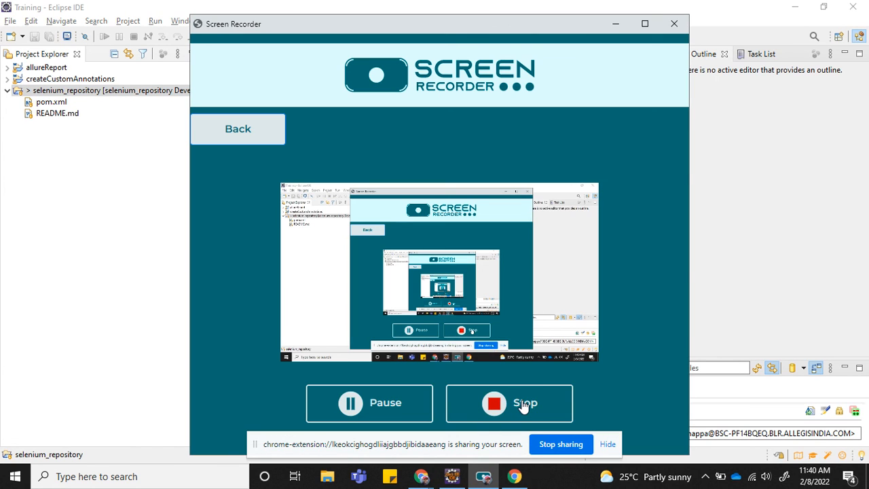